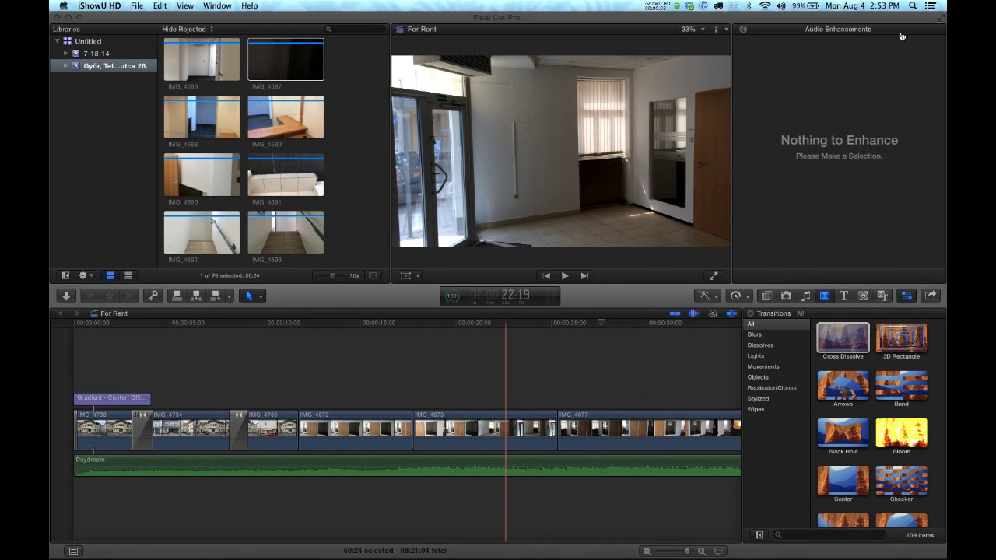
Switch from iShowU HD to Final Cut Pro to show the For Rent timeline.
key(super+Tab)
key(super+Tab)
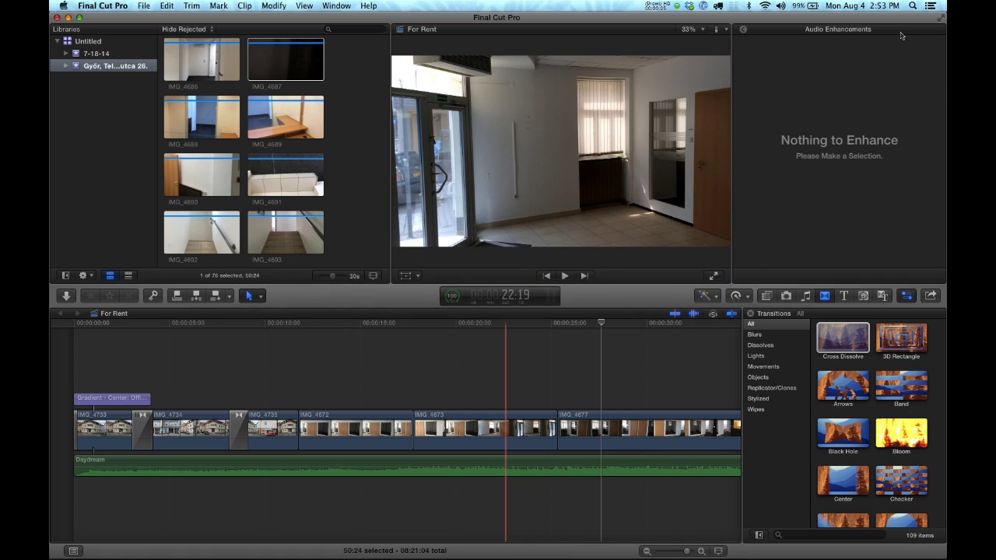
key(super+Tab)
key(super+Tab)
key(super+Tab)
key(super+Tab)
key(super+Tab)
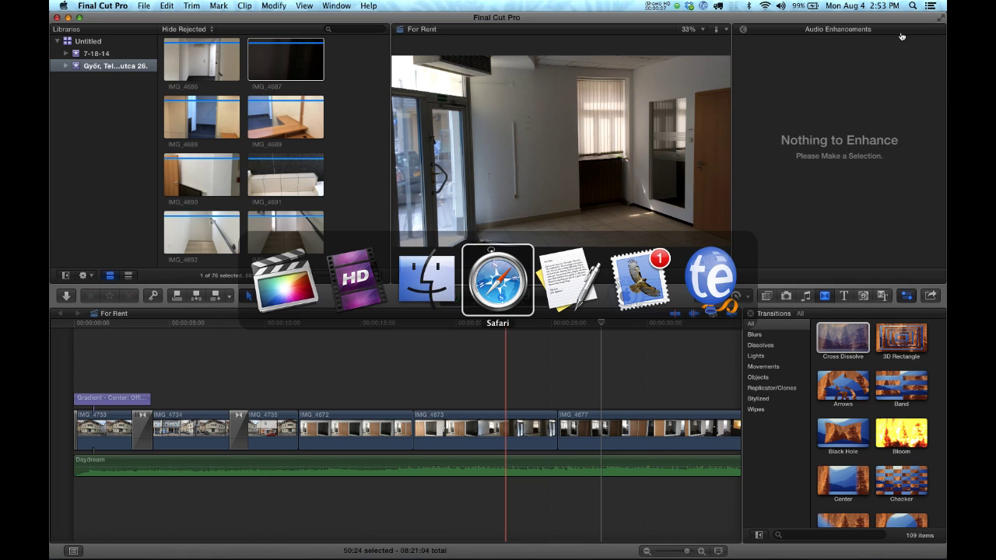
key(super+Tab)
key(super+Tab)
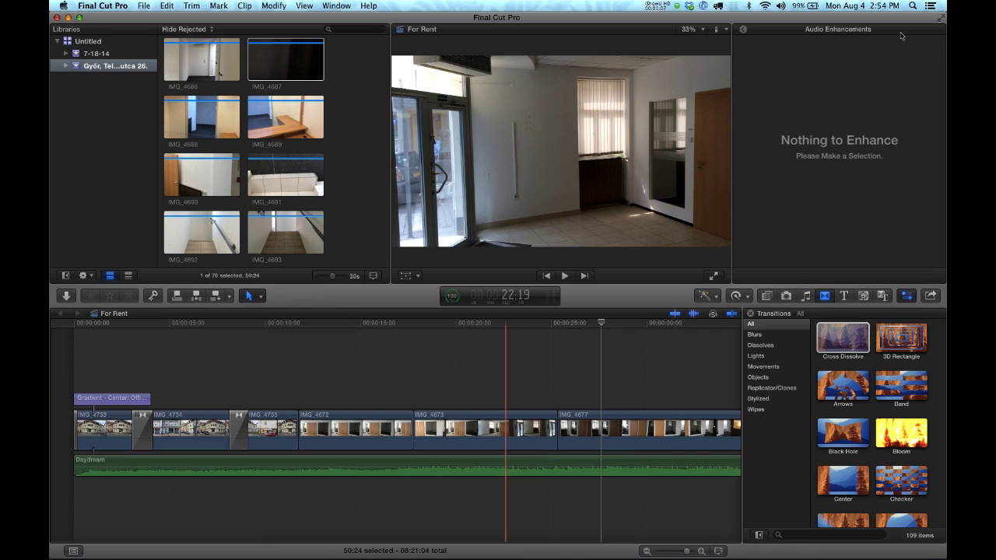
Play the For Rent sequence from its start and stop playback at 12:06.
click(401, 368)
key(Home)
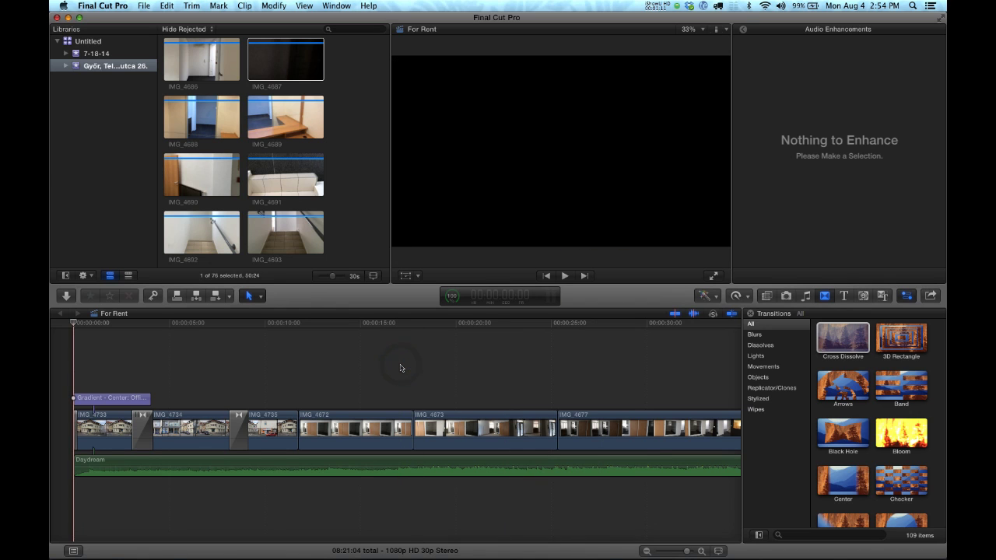
key(space)
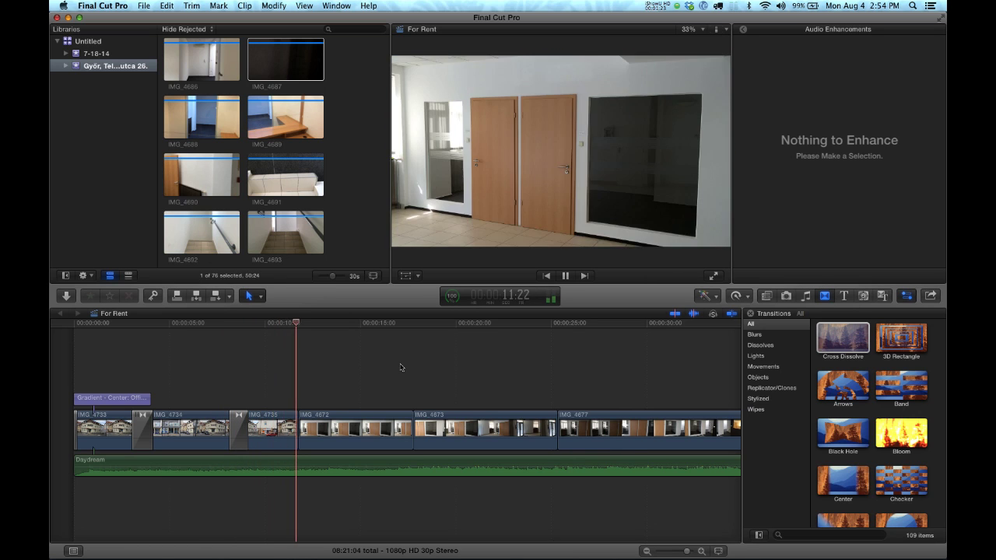
key(space)
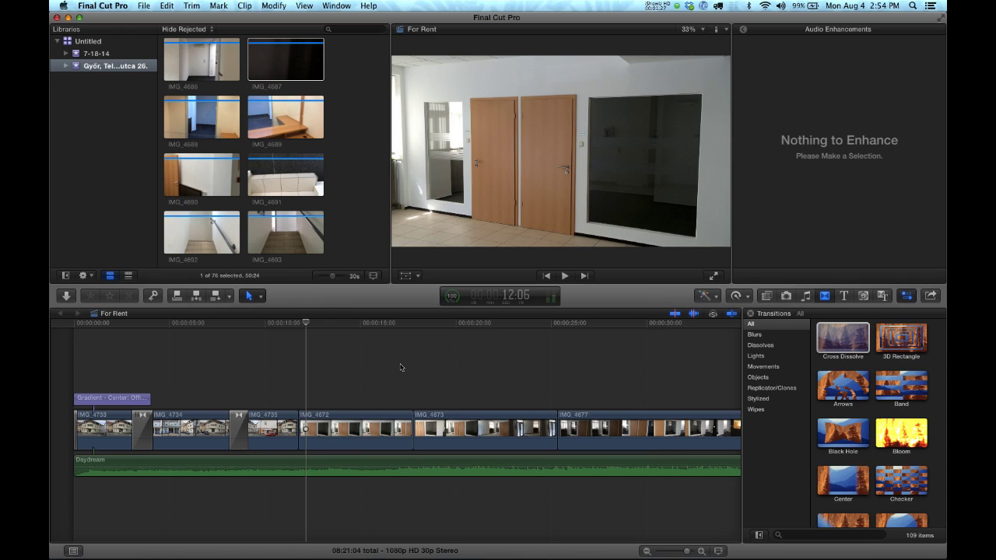
Drop Cross Dissolve on the IMG_4673/IMG_4677 edit, triggering the not-enough-media warning.
drag(847, 340, 561, 425)
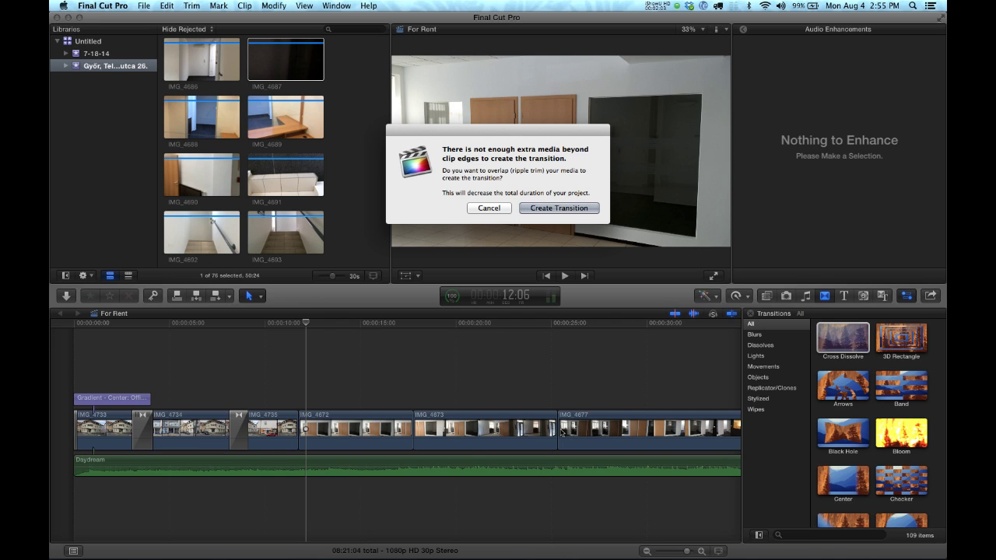
Switch to Safari and scroll through the Apple Support thread on transition problems.
key(super+Tab)
key(super+Tab)
key(super+Tab)
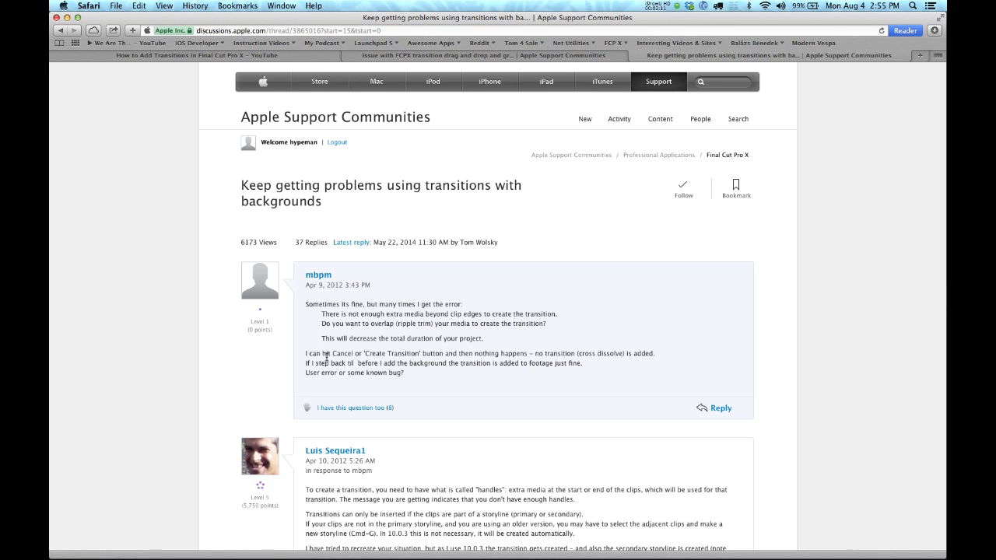
scroll(326, 358, down, 15)
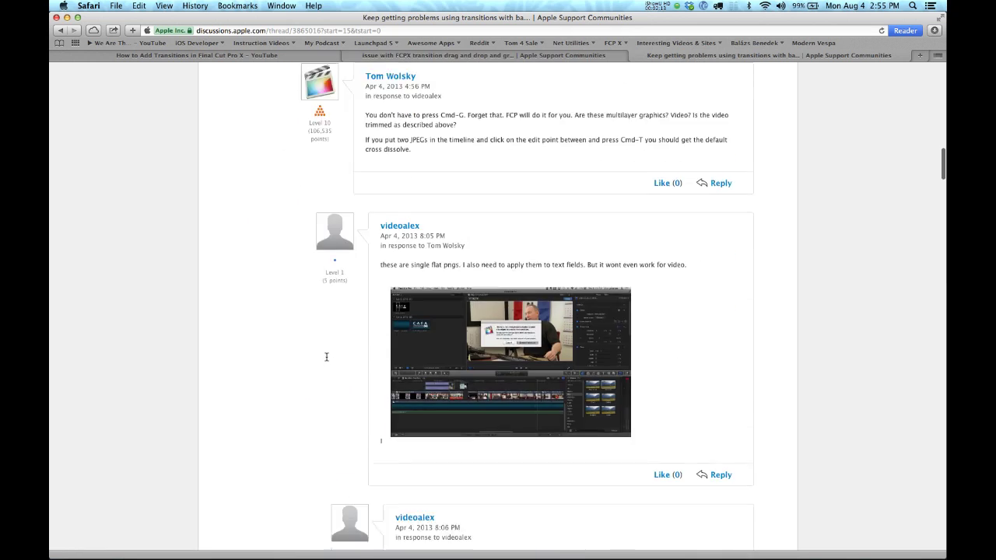
scroll(326, 358, up, 10)
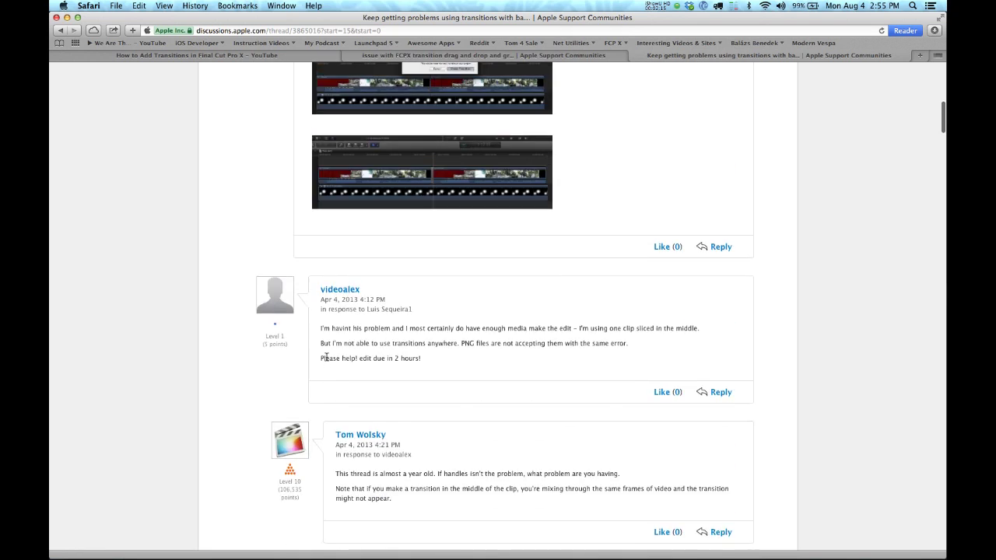
scroll(327, 360, down, 5)
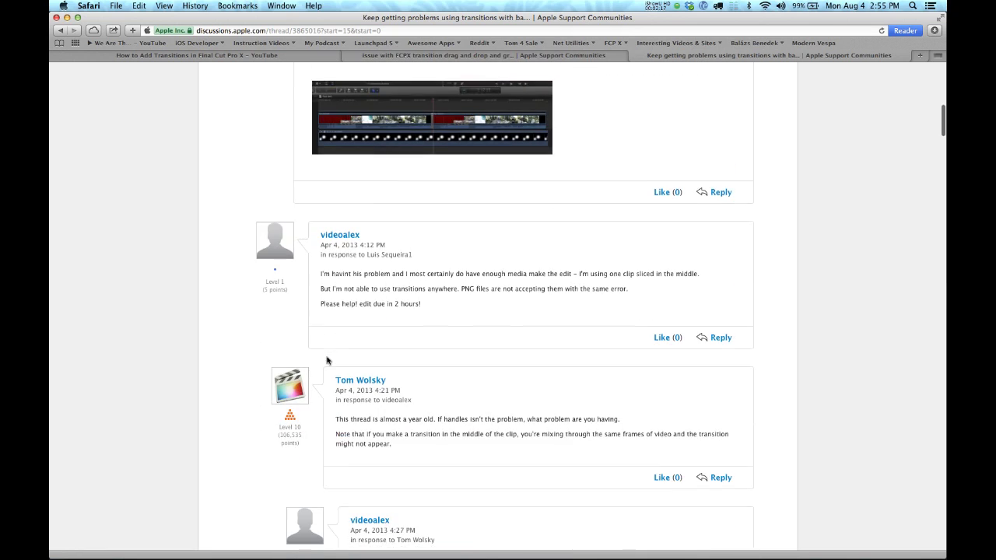
Cancel the media warning, then apply Bloom to the timeline edits, accepting the clip trim.
key(super+Tab)
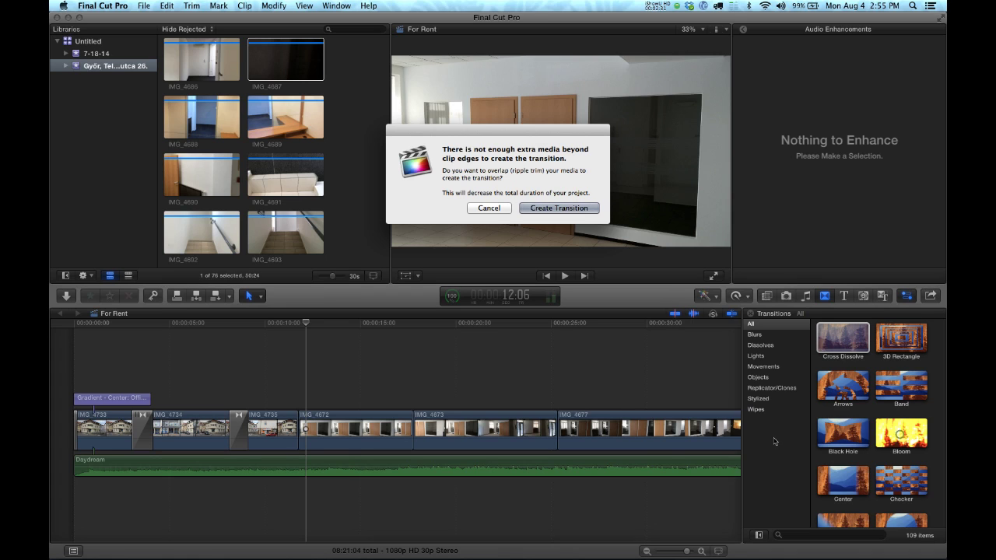
click(505, 205)
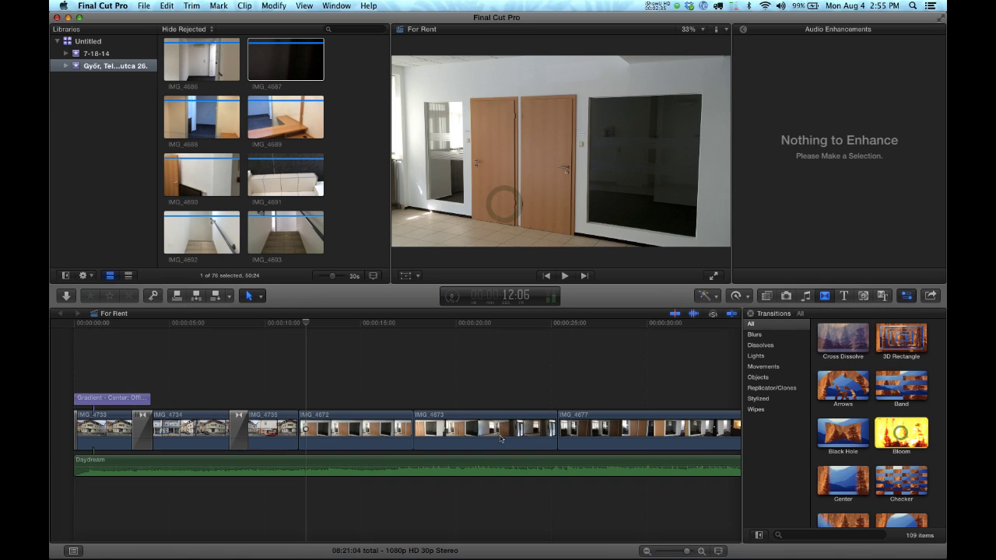
drag(501, 438, 454, 429)
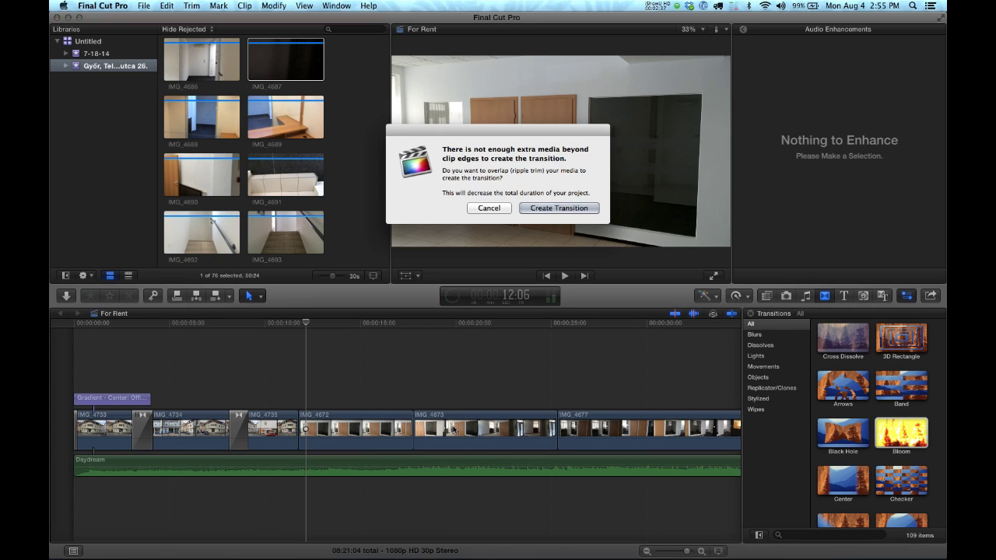
click(545, 207)
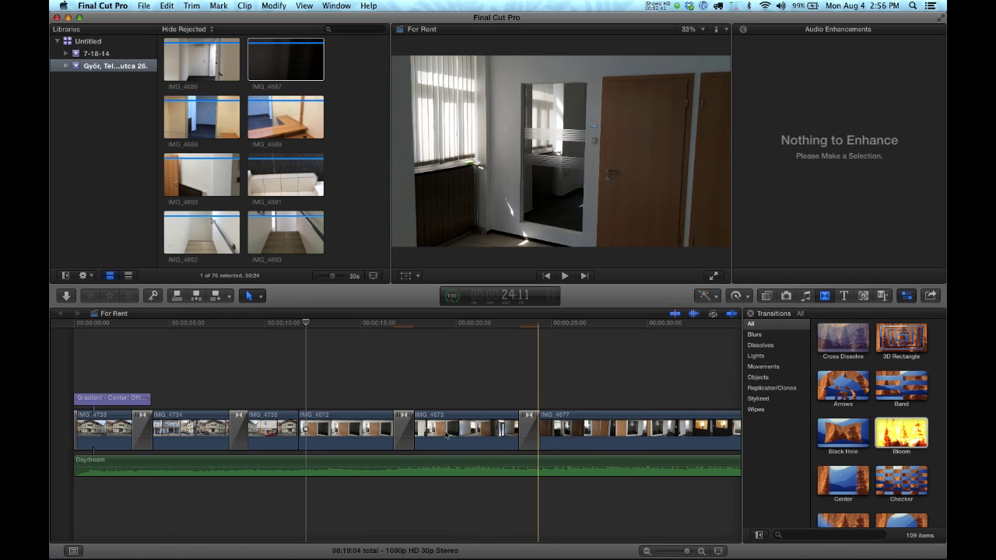
Delete the Bloom transition, try a Cross Dissolve, then undo back to 08:21:04 length.
click(405, 430)
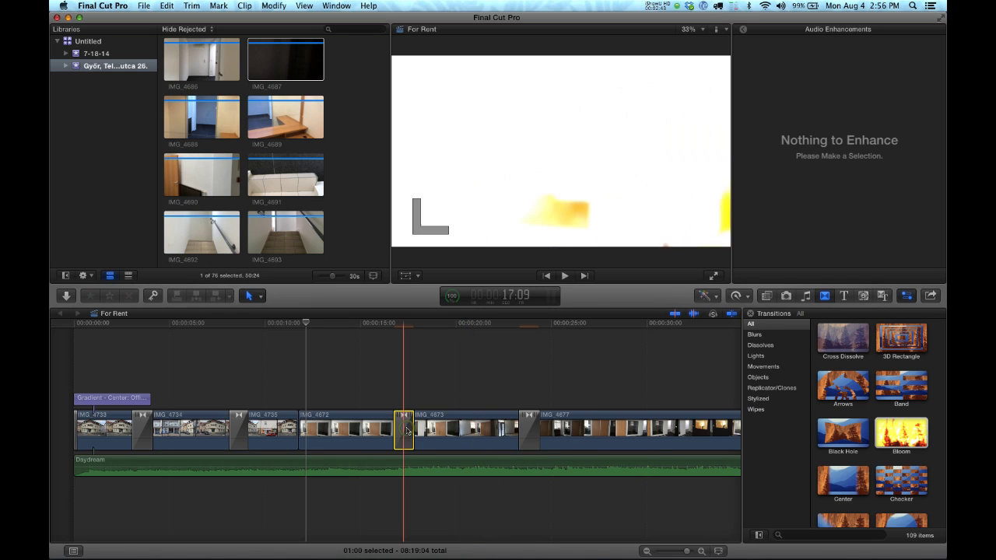
key(Delete)
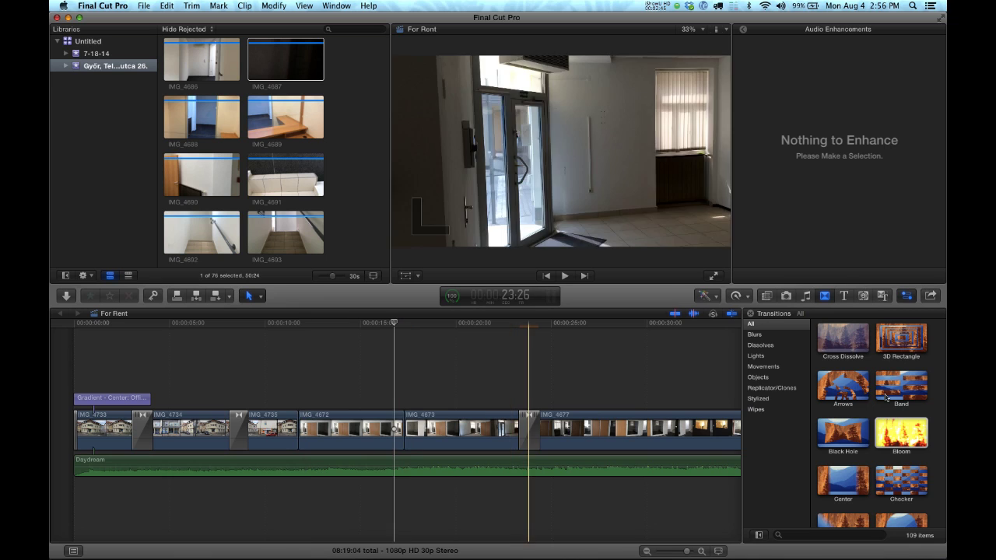
drag(856, 343, 409, 421)
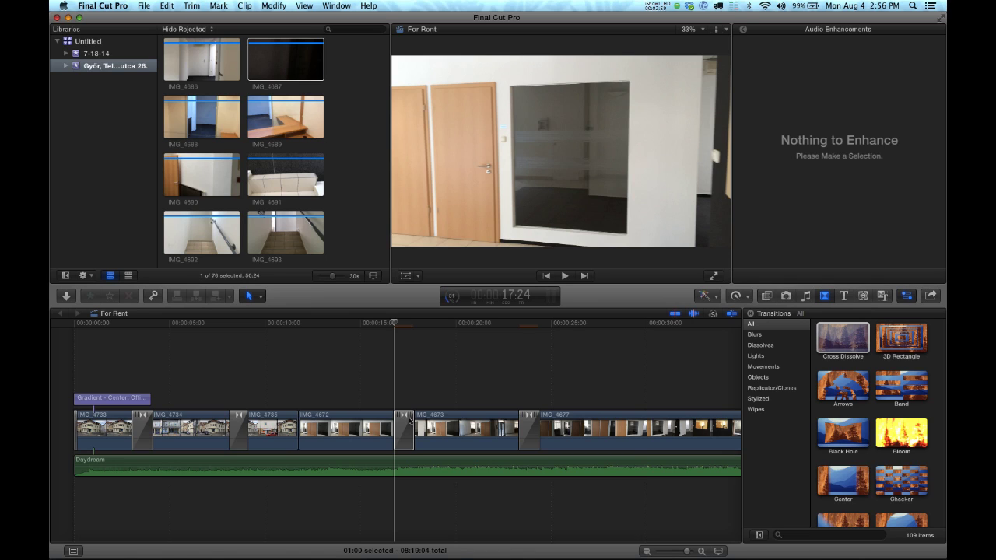
key(super+z)
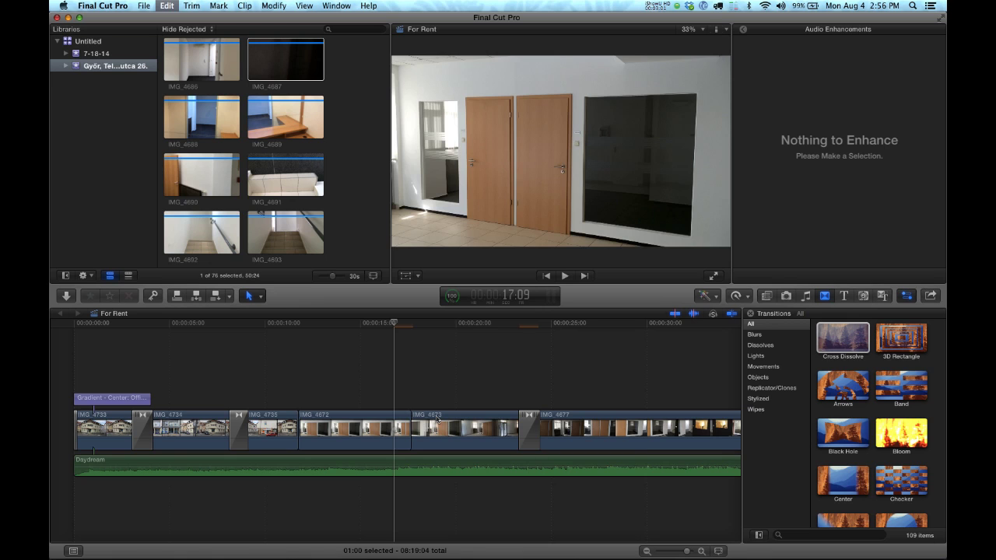
key(super+z)
key(super+z)
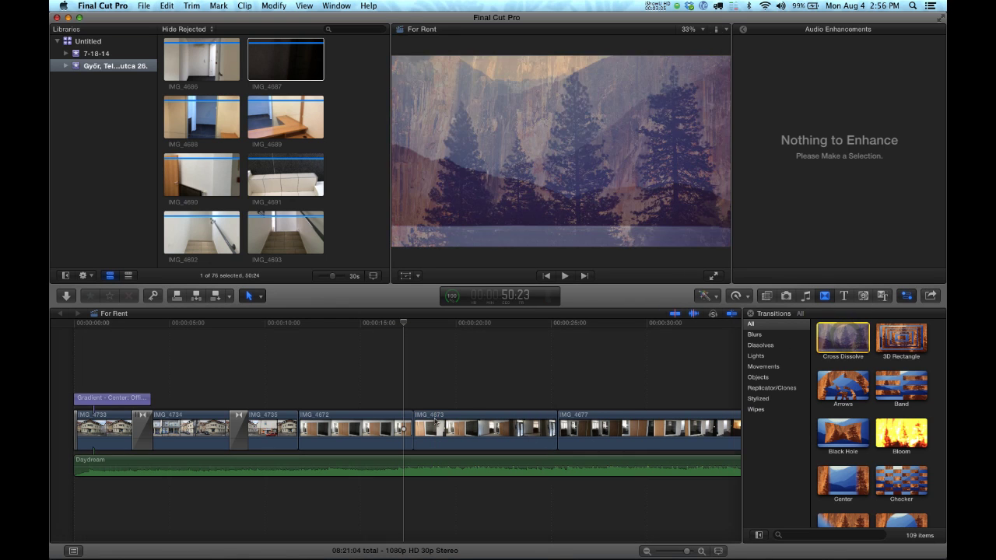
drag(436, 421, 418, 433)
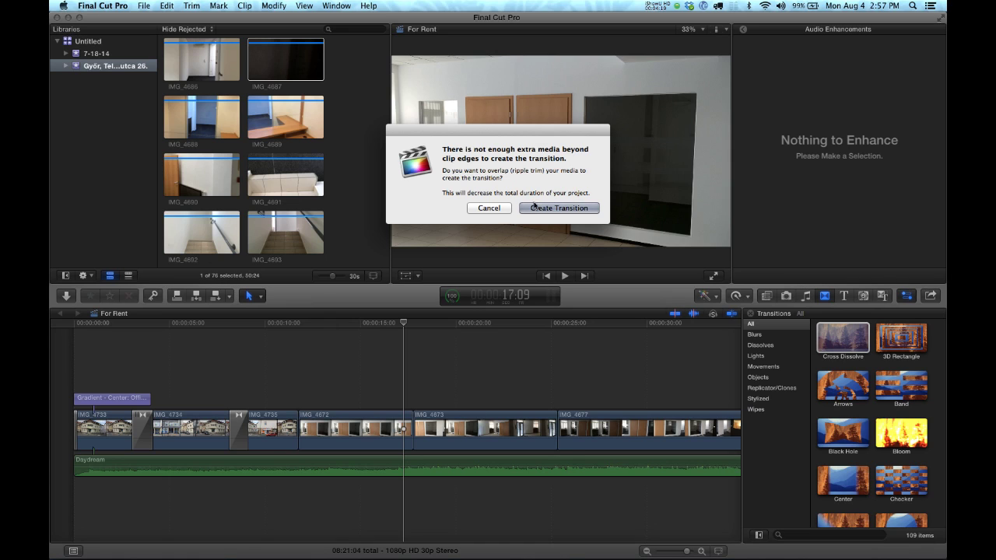
click(488, 208)
key(super+Tab)
key(super+Tab)
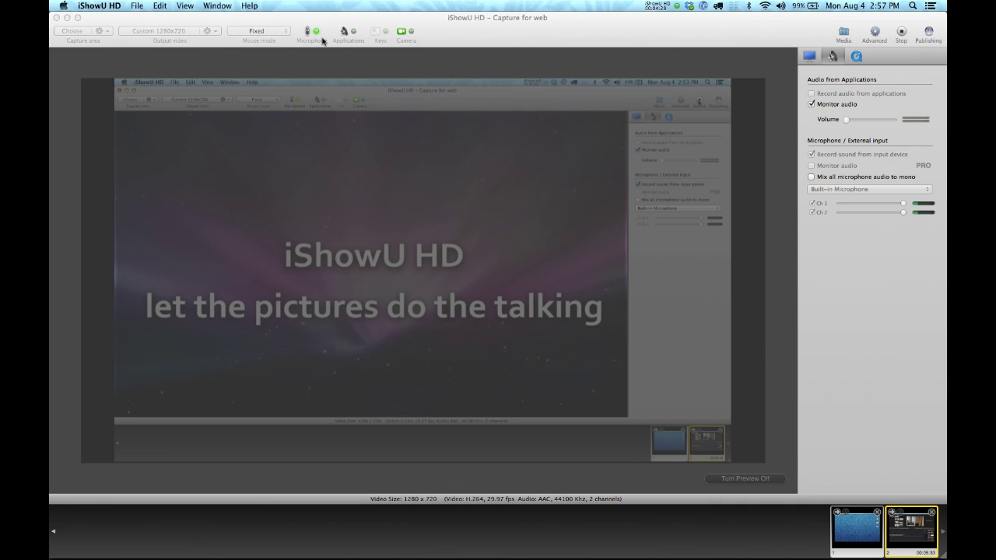
click(668, 7)
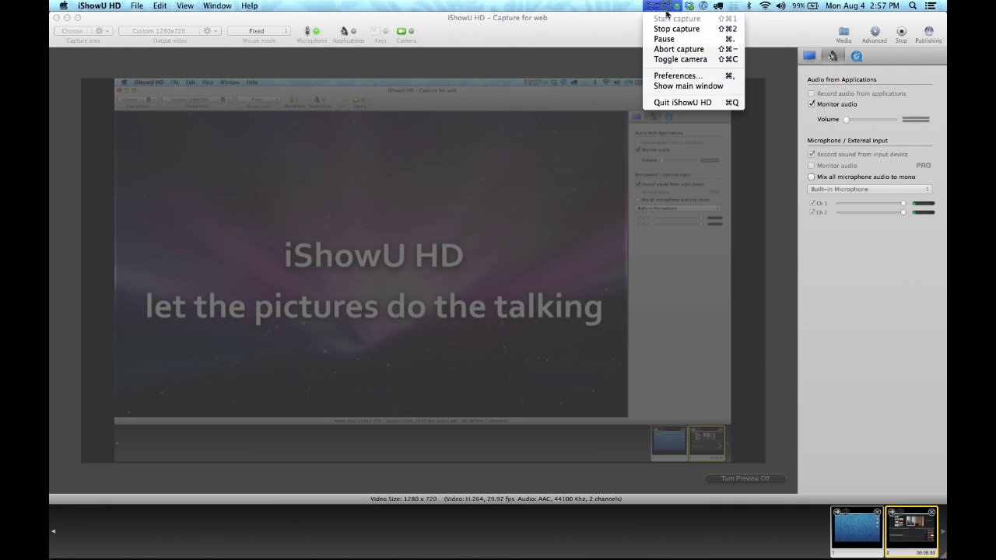